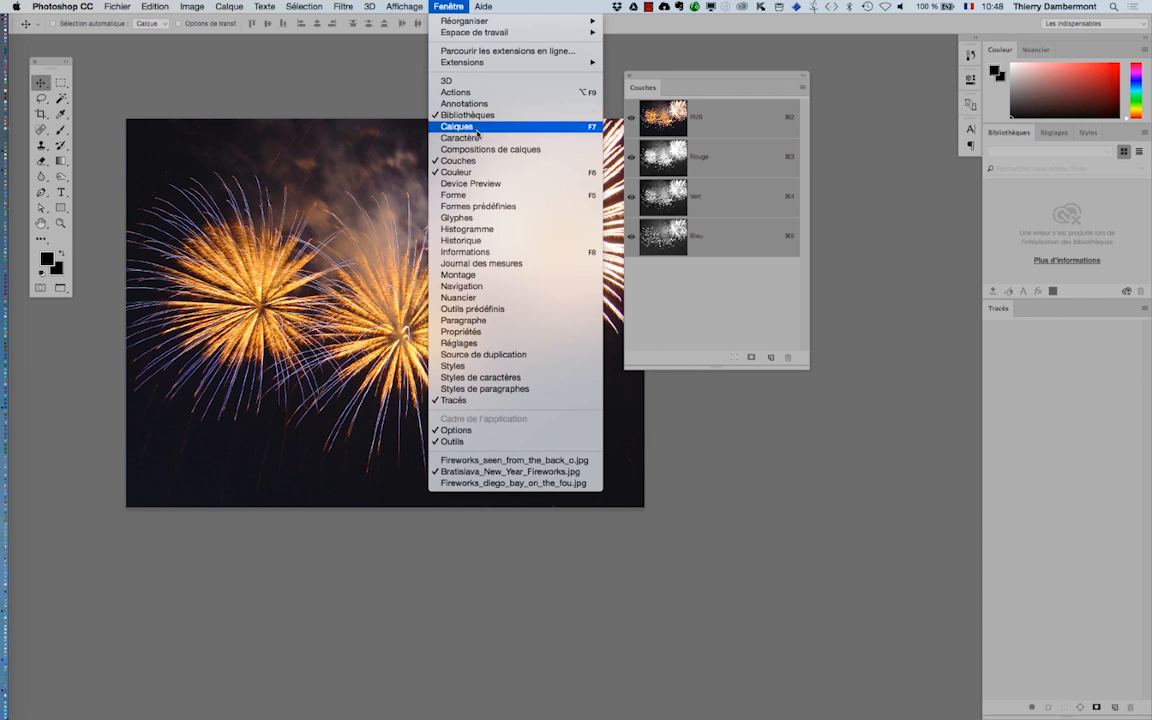
Show the Calques panel, place and enlarge it beside the Couches panel, and collapse the docked panels to icons
{"action": "left_click", "coordinate": [480, 126]}
{"action": "left_click_drag", "start_coordinate": [870, 165], "coordinate": [941, 176]}
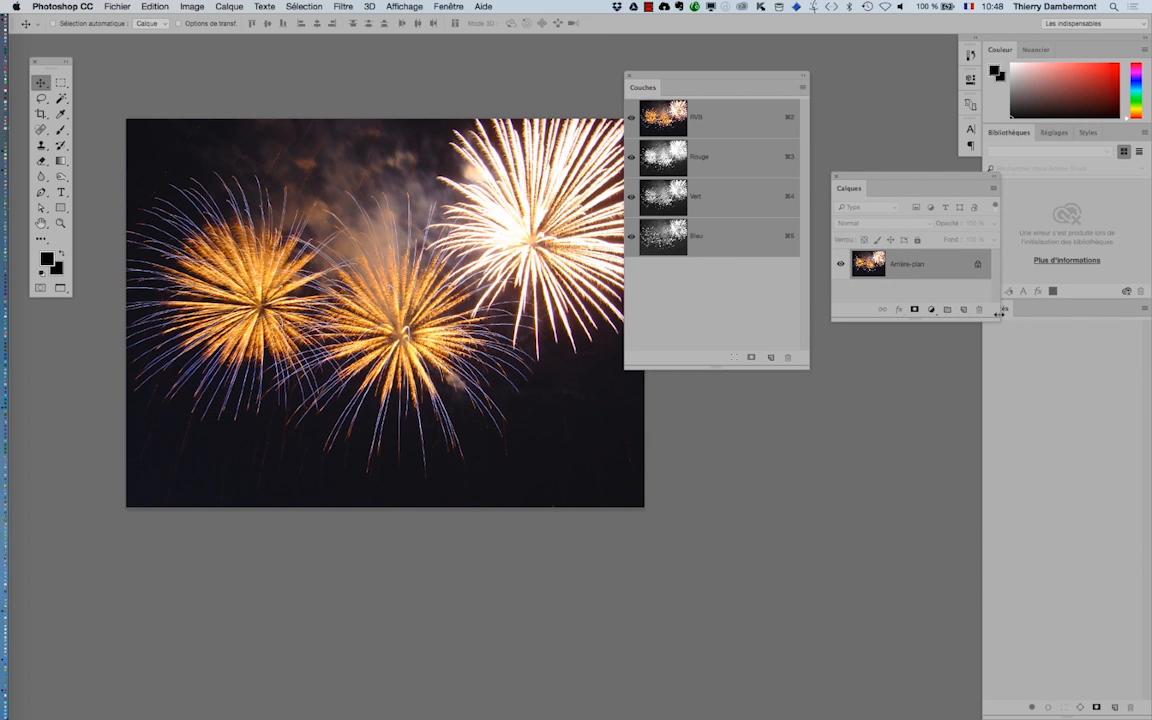
{"action": "left_click_drag", "start_coordinate": [995, 315], "coordinate": [1014, 518]}
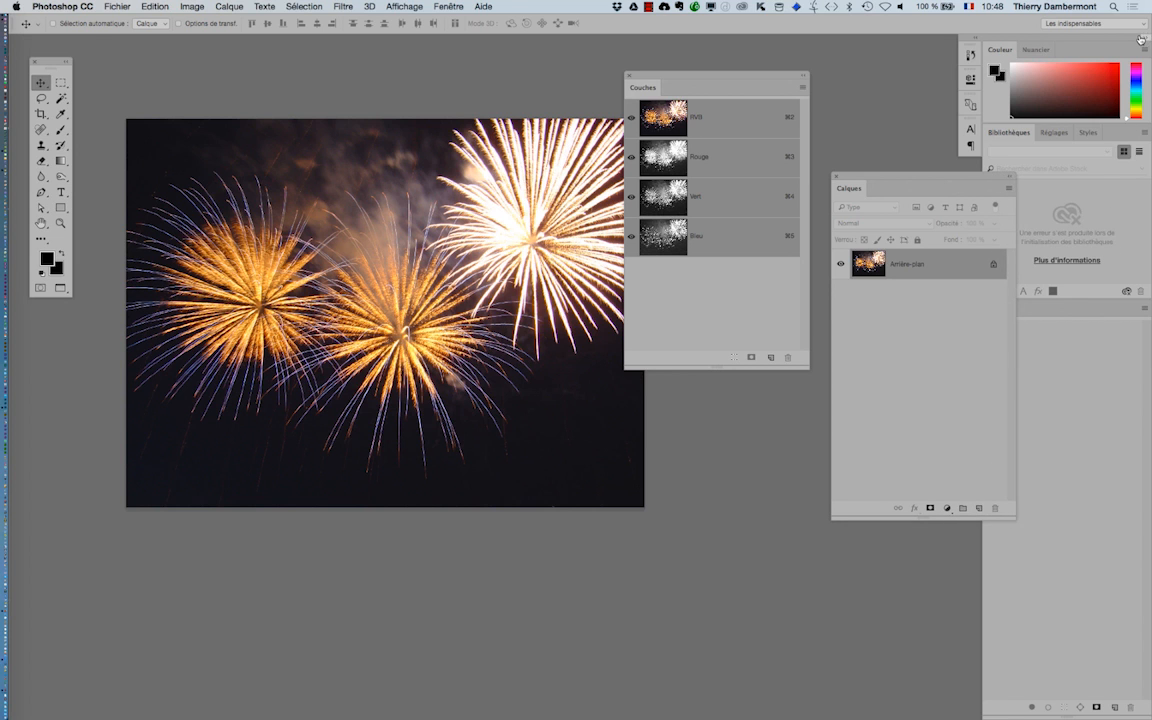
{"action": "left_click", "coordinate": [1144, 38]}
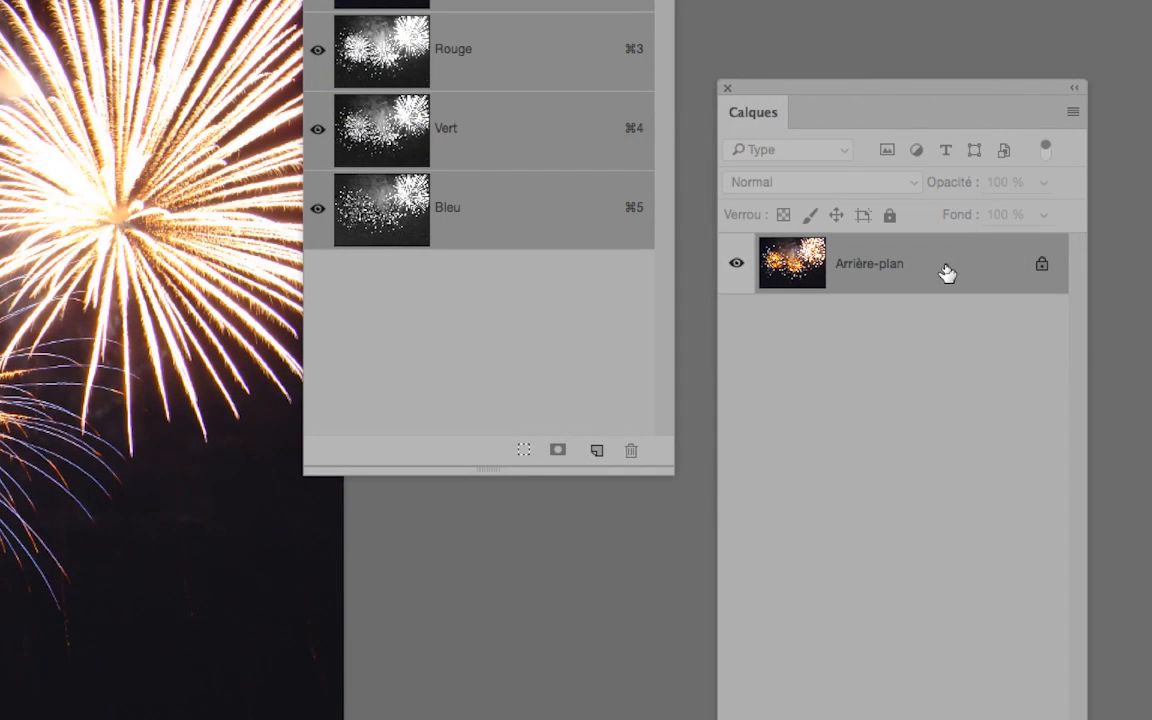
Convert the Arrière-plan into an editable layer named Calque 0 and shrink the Calques panel
{"action": "double_click", "coordinate": [915, 263]}
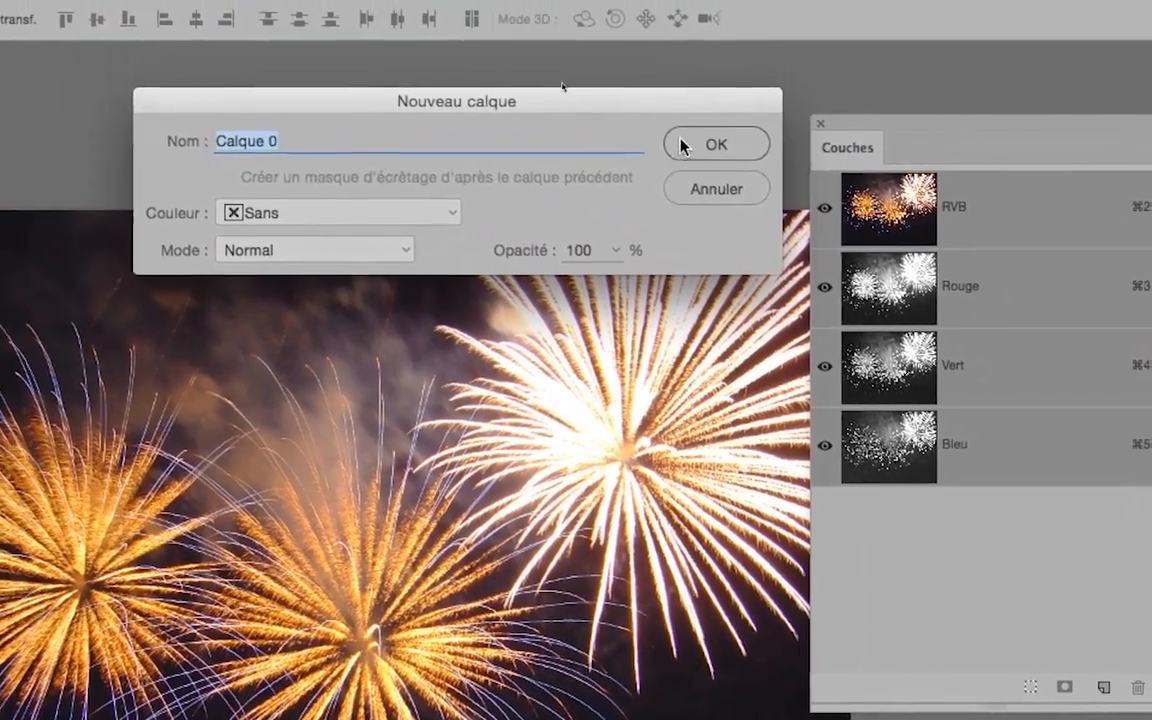
{"action": "left_click", "coordinate": [683, 146]}
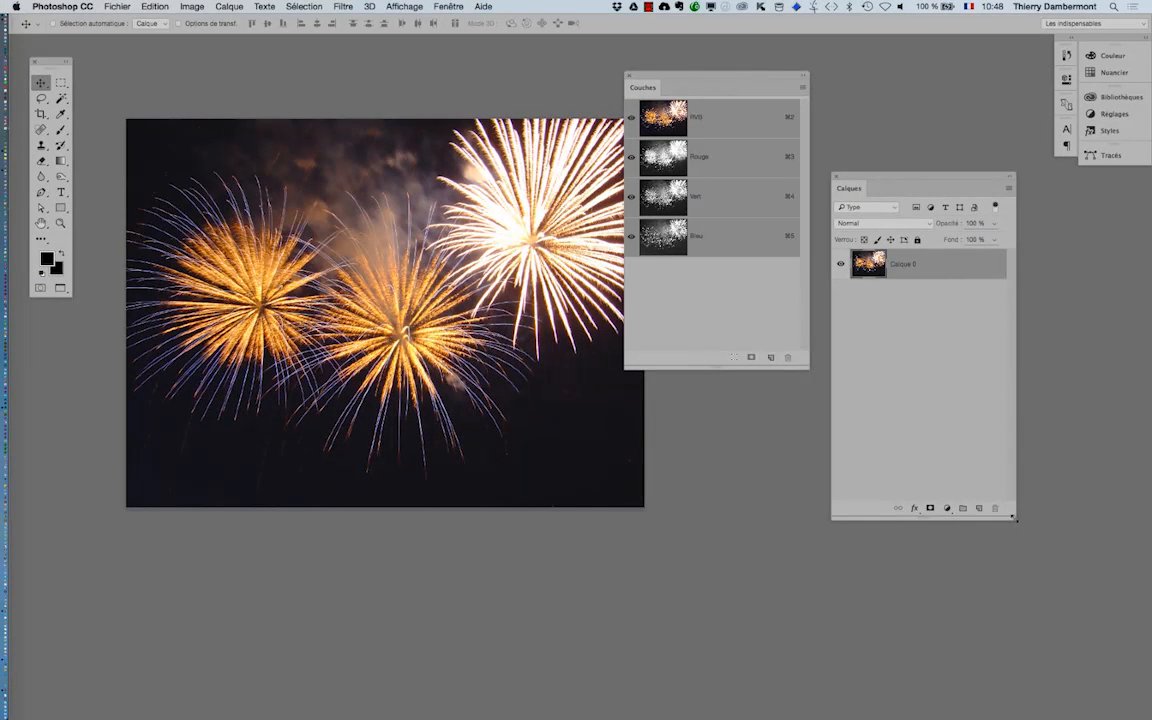
{"action": "left_click_drag", "start_coordinate": [1014, 518], "coordinate": [1004, 429]}
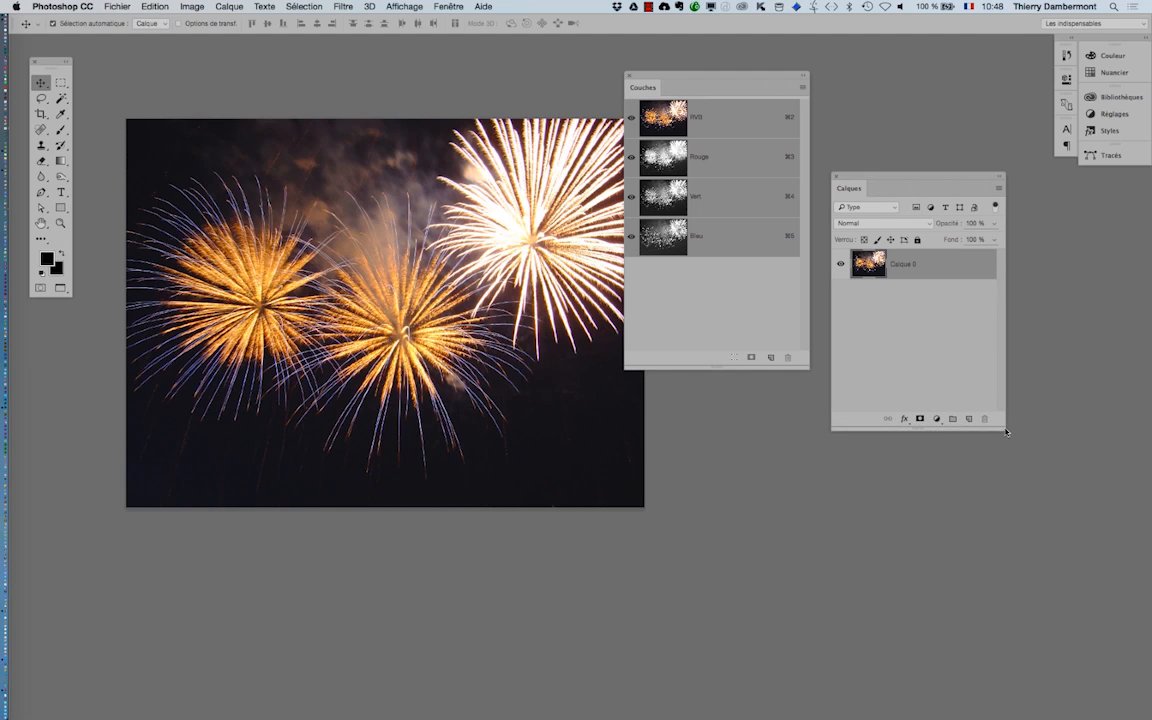
{"action": "key", "text": "super+Tab"}
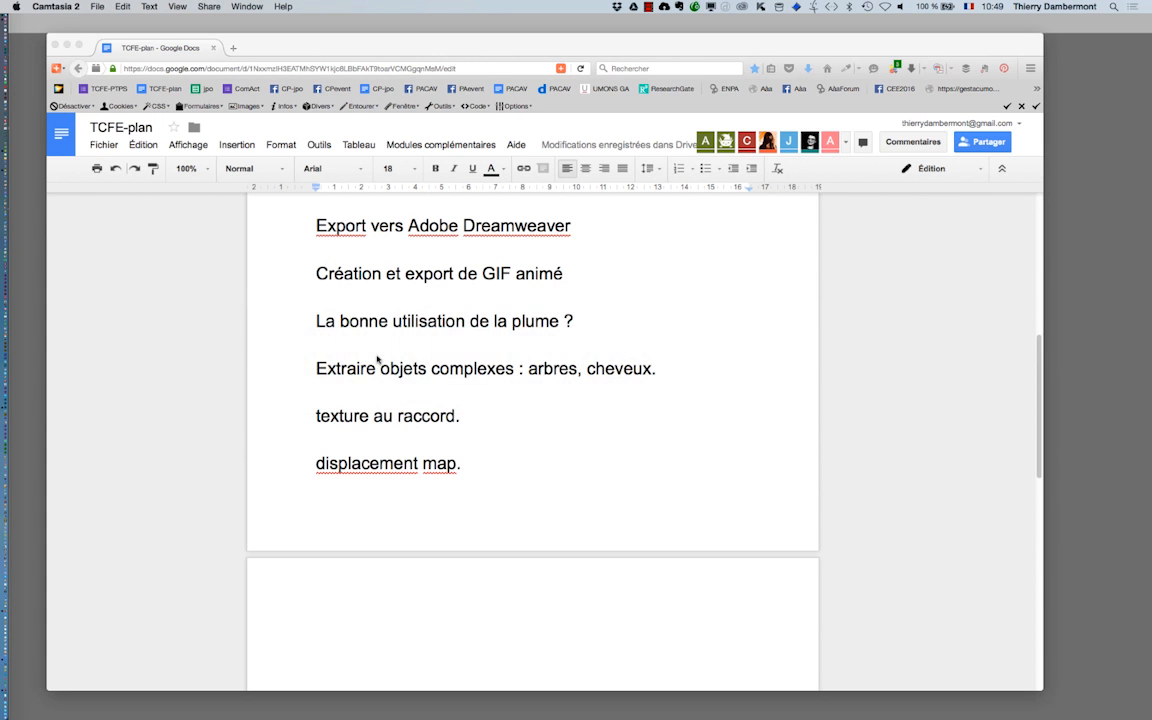
{"action": "key", "text": "super+Tab"}
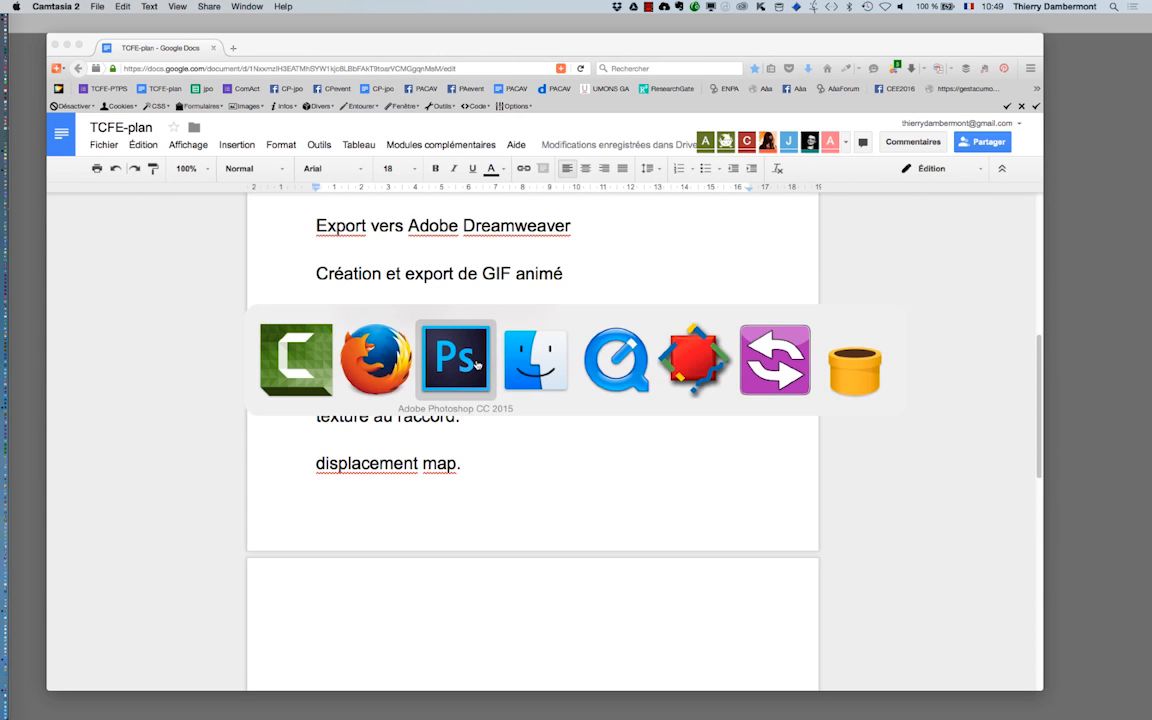
{"action": "left_click", "coordinate": [476, 364]}
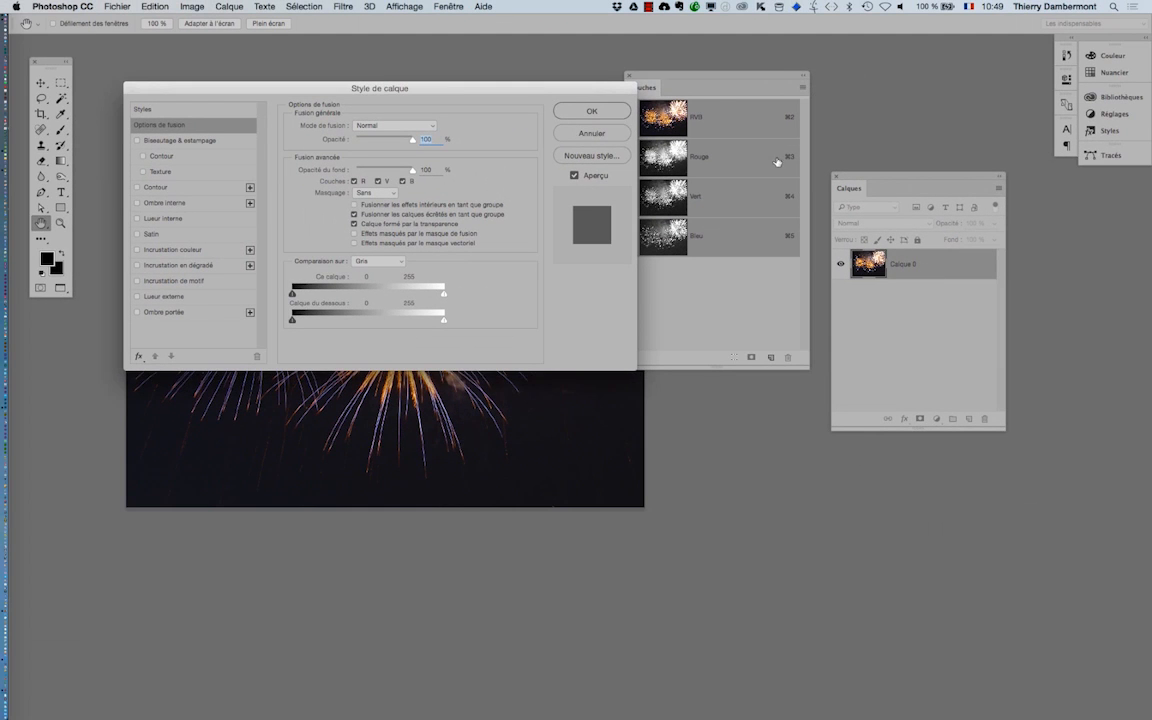
In Calque 0's blending options, raise the black Ce calque threshold on Gris until the dark sky is transparent, and apply the style
{"action": "left_click_drag", "start_coordinate": [516, 97], "coordinate": [1003, 312]}
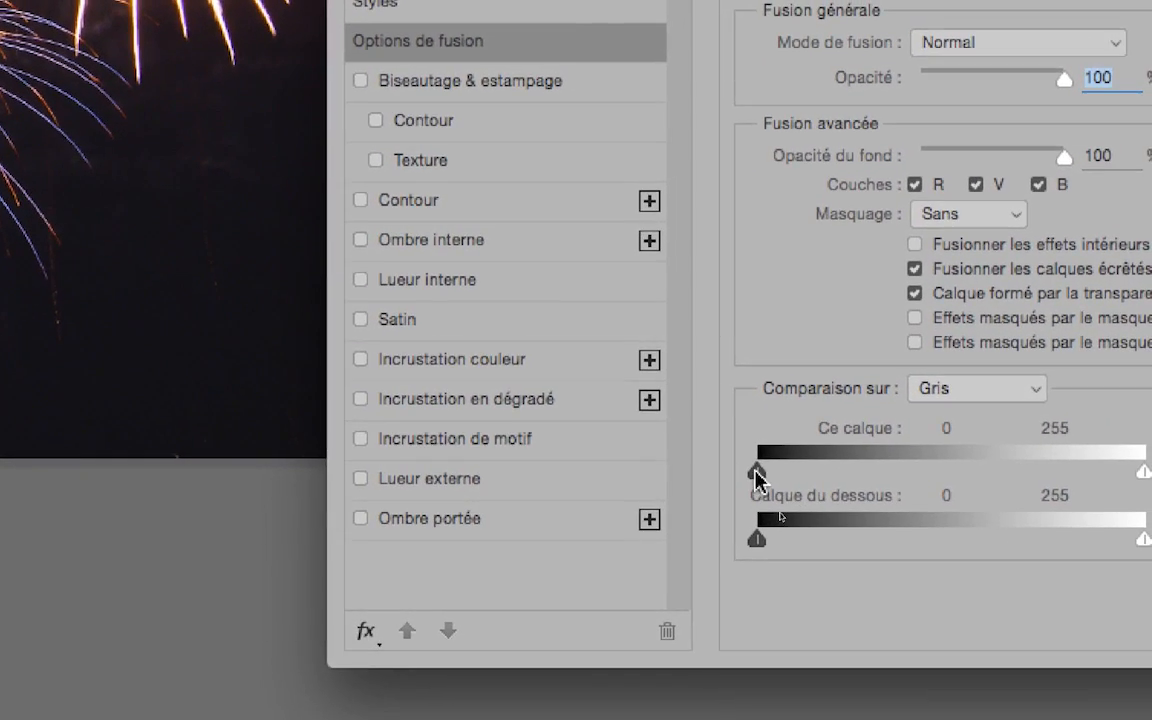
{"action": "left_click_drag", "start_coordinate": [757, 471], "coordinate": [806, 474]}
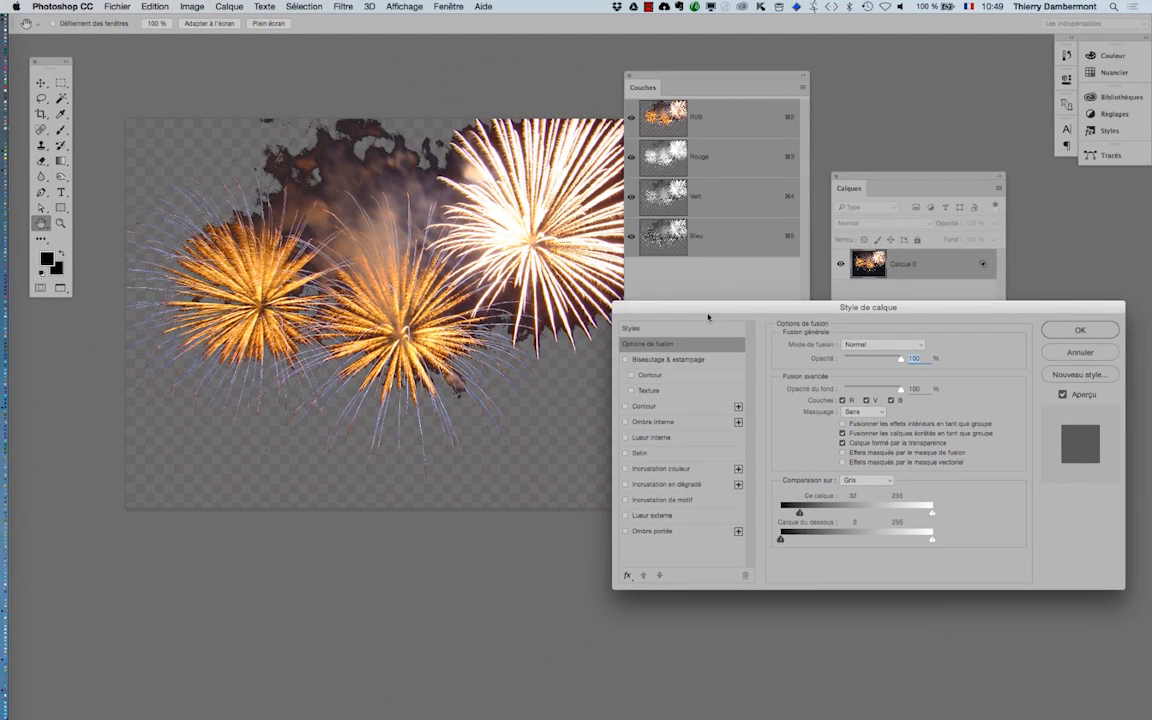
{"action": "left_click_drag", "start_coordinate": [701, 309], "coordinate": [743, 339]}
{"action": "left_click_drag", "start_coordinate": [841, 546], "coordinate": [922, 540]}
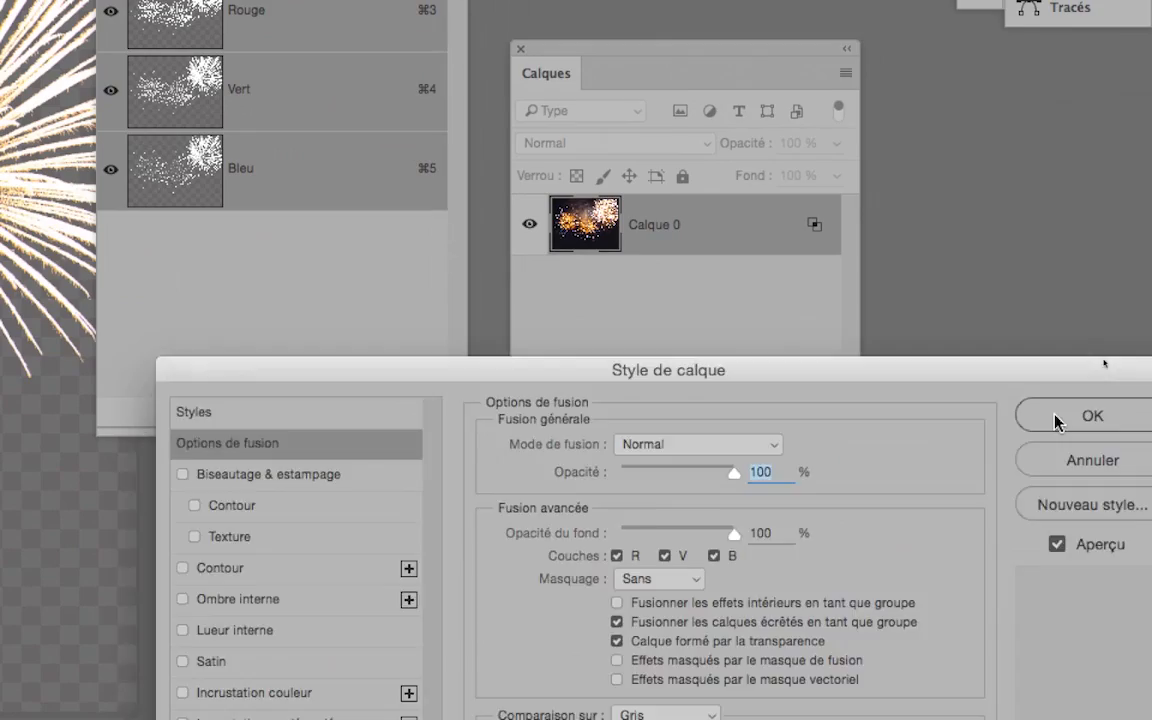
{"action": "left_click", "coordinate": [1054, 419]}
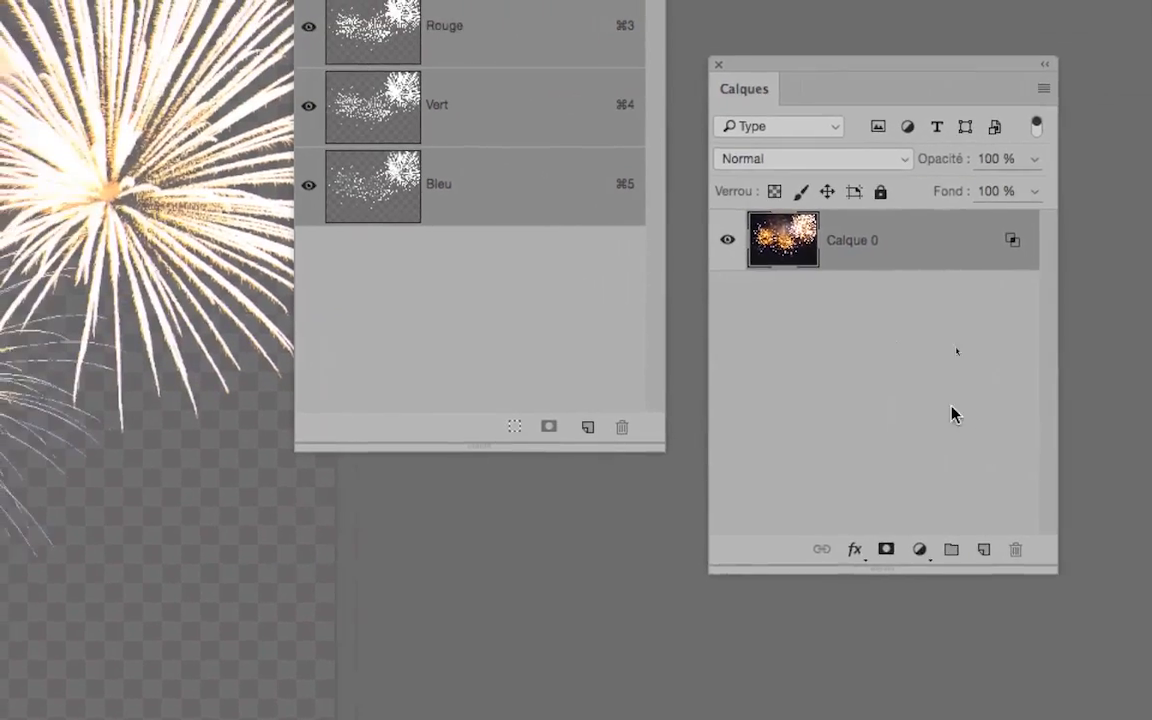
Return to Photoshop and move the Calques and Couches panels clear of the fireworks image
{"action": "key", "text": "super+Tab"}
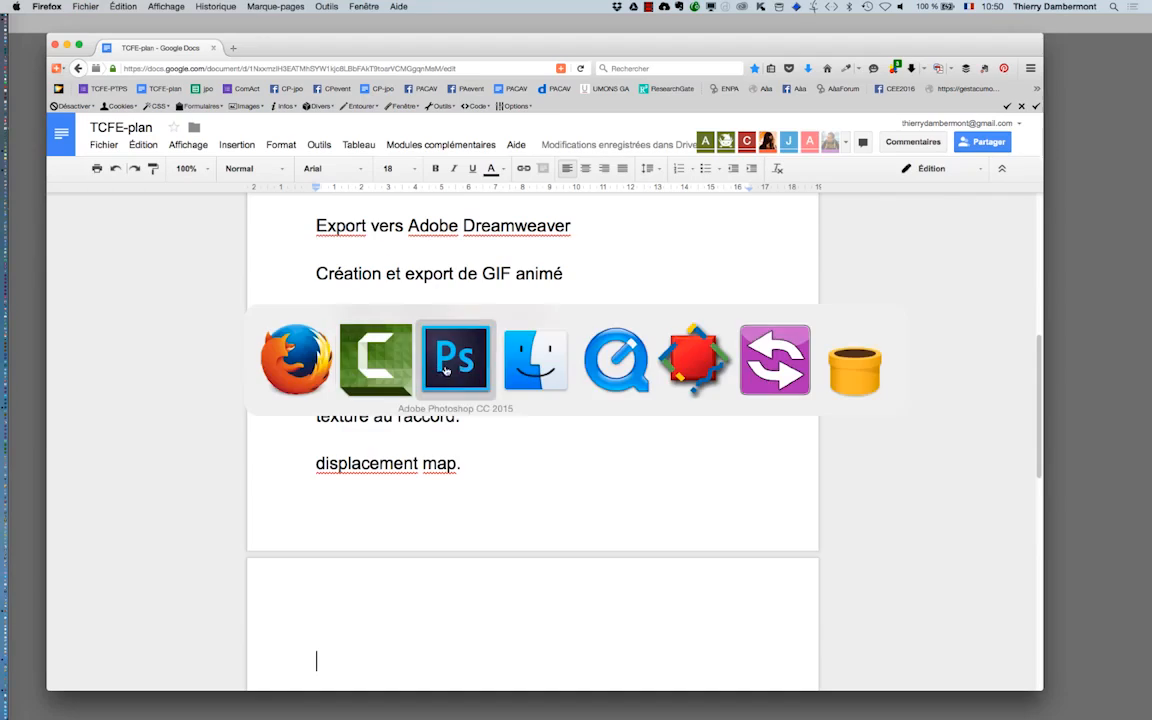
{"action": "left_click", "coordinate": [452, 362]}
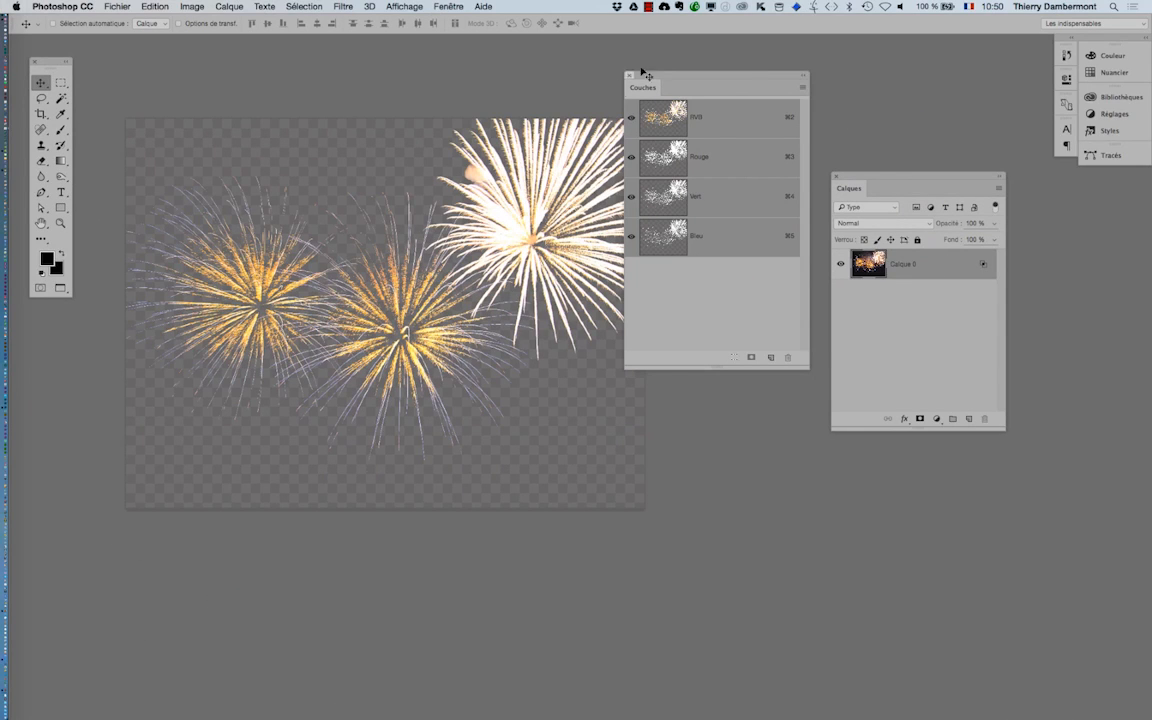
{"action": "left_click_drag", "start_coordinate": [845, 185], "coordinate": [945, 205]}
{"action": "left_click_drag", "start_coordinate": [729, 79], "coordinate": [839, 80]}
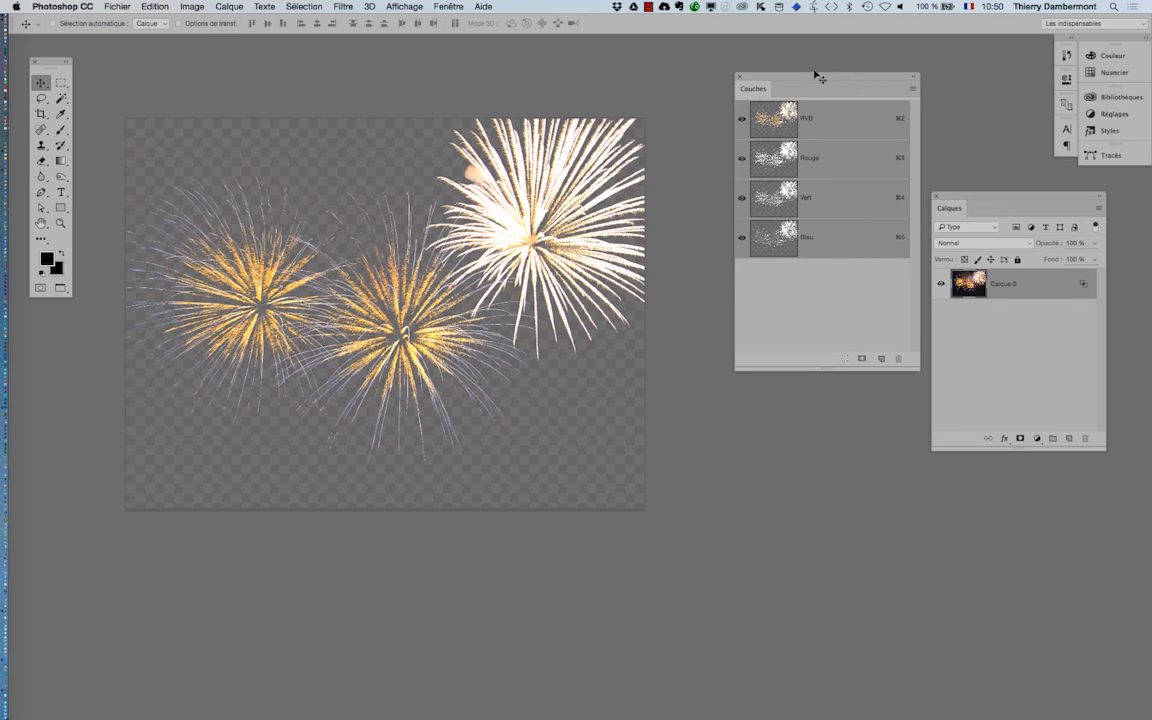
Open the transparency preferences and review the checkerboard grid size options, keeping Espacée
{"action": "left_click", "coordinate": [62, 6]}
{"action": "mouse_move", "coordinate": [83, 46]}
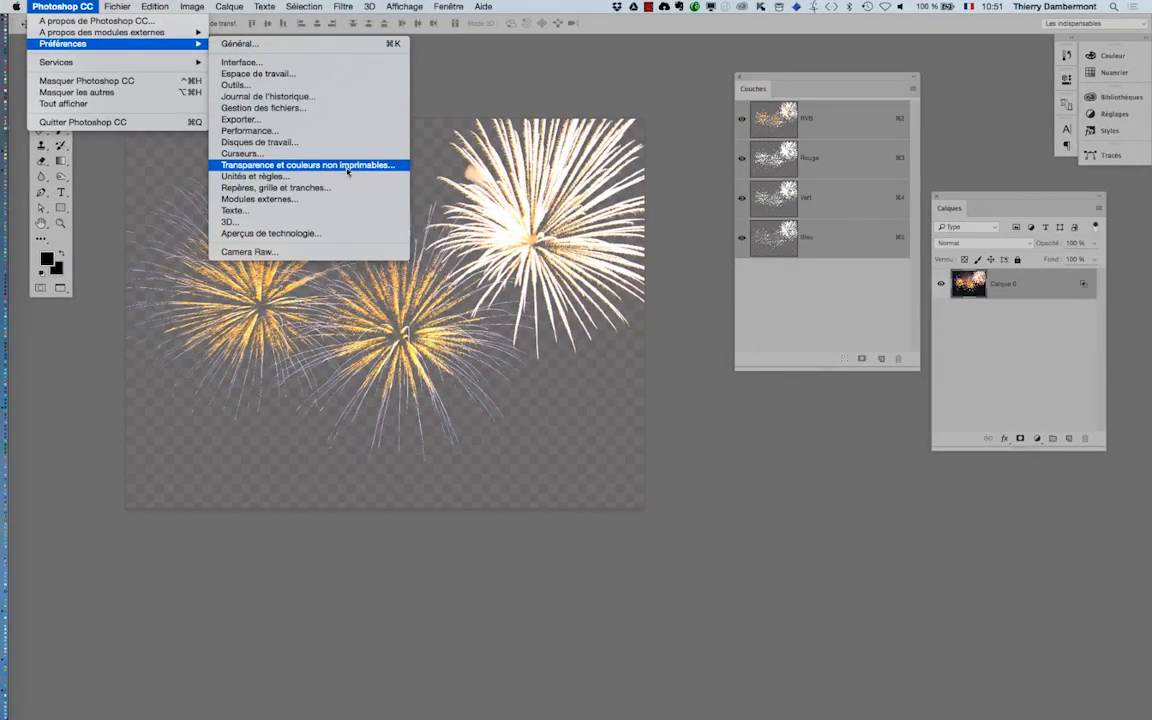
{"action": "left_click", "coordinate": [347, 167]}
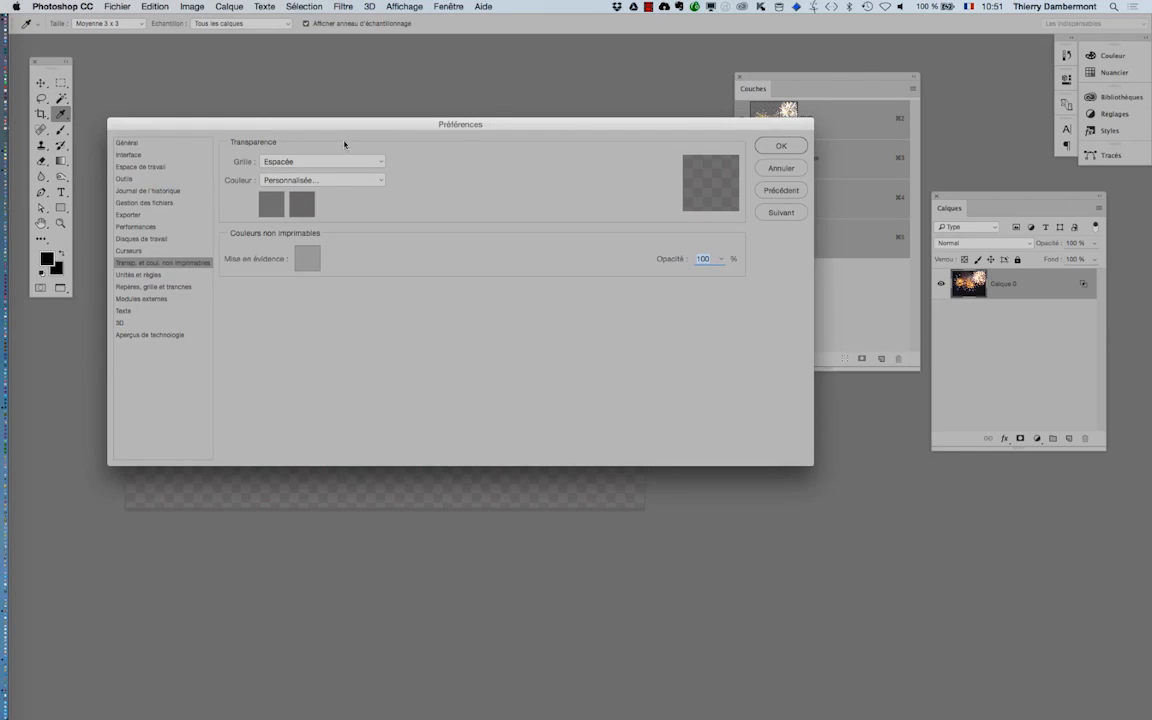
{"action": "left_click_drag", "start_coordinate": [350, 125], "coordinate": [498, 146]}
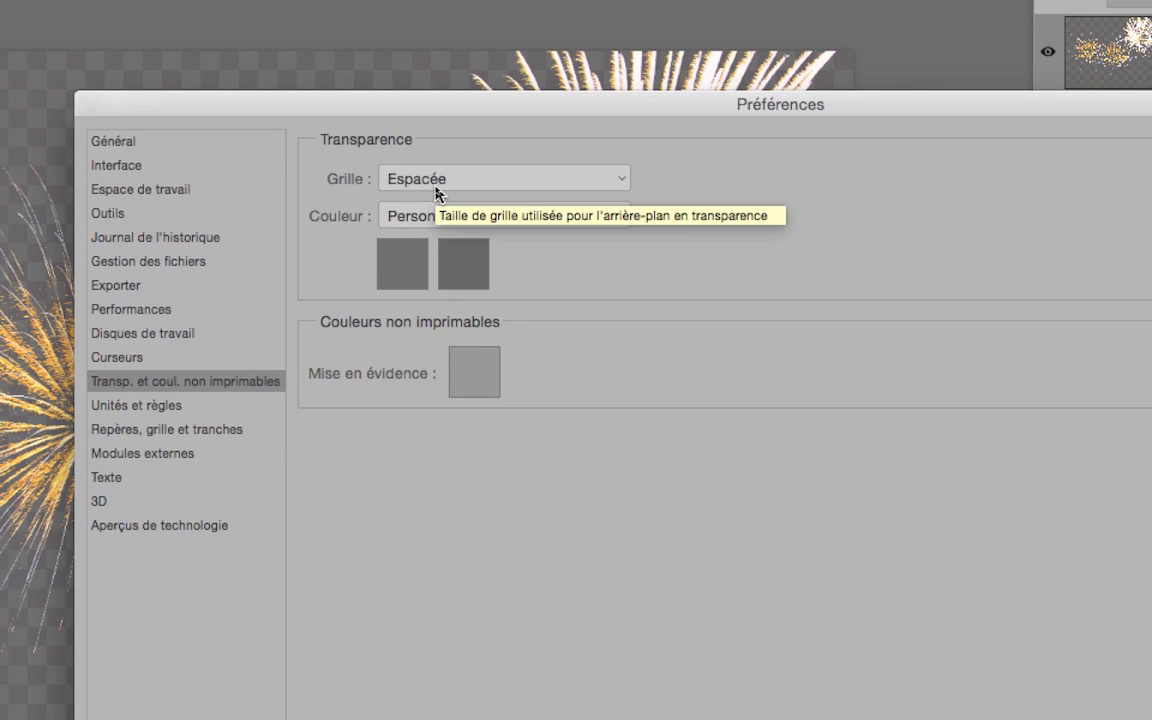
{"action": "left_click", "coordinate": [436, 186]}
{"action": "left_click", "coordinate": [436, 187]}
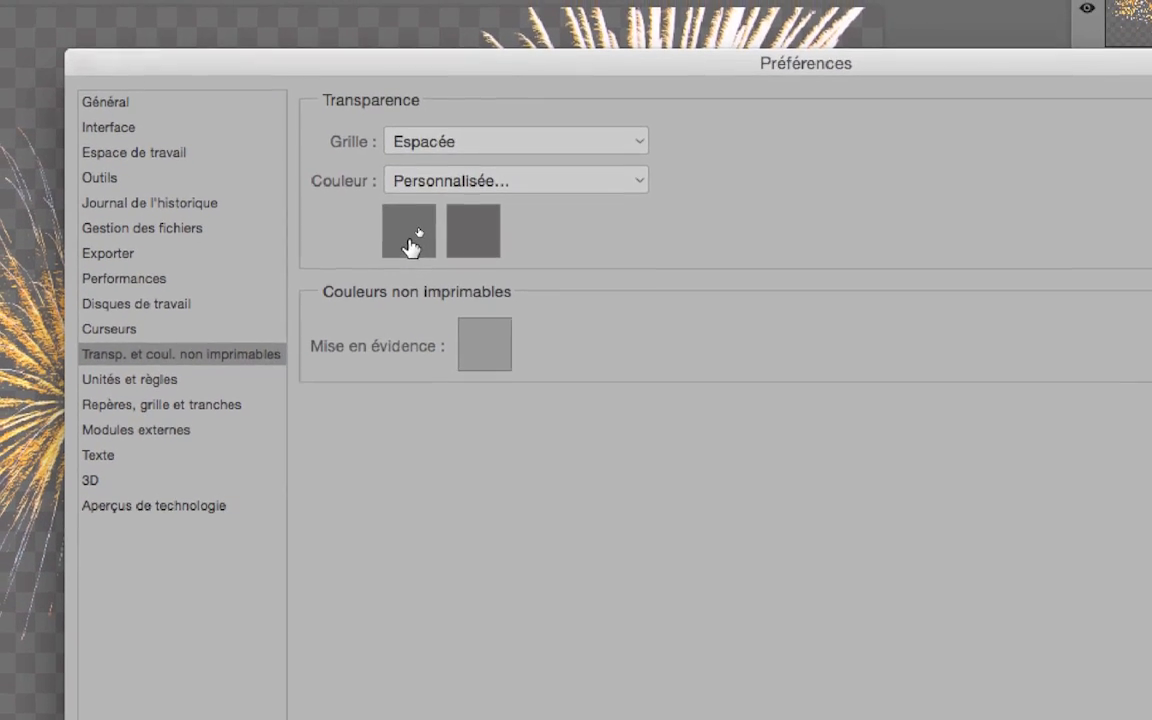
Inspect the colour values of both transparency checkerboard swatches and close the preferences
{"action": "left_click", "coordinate": [409, 247]}
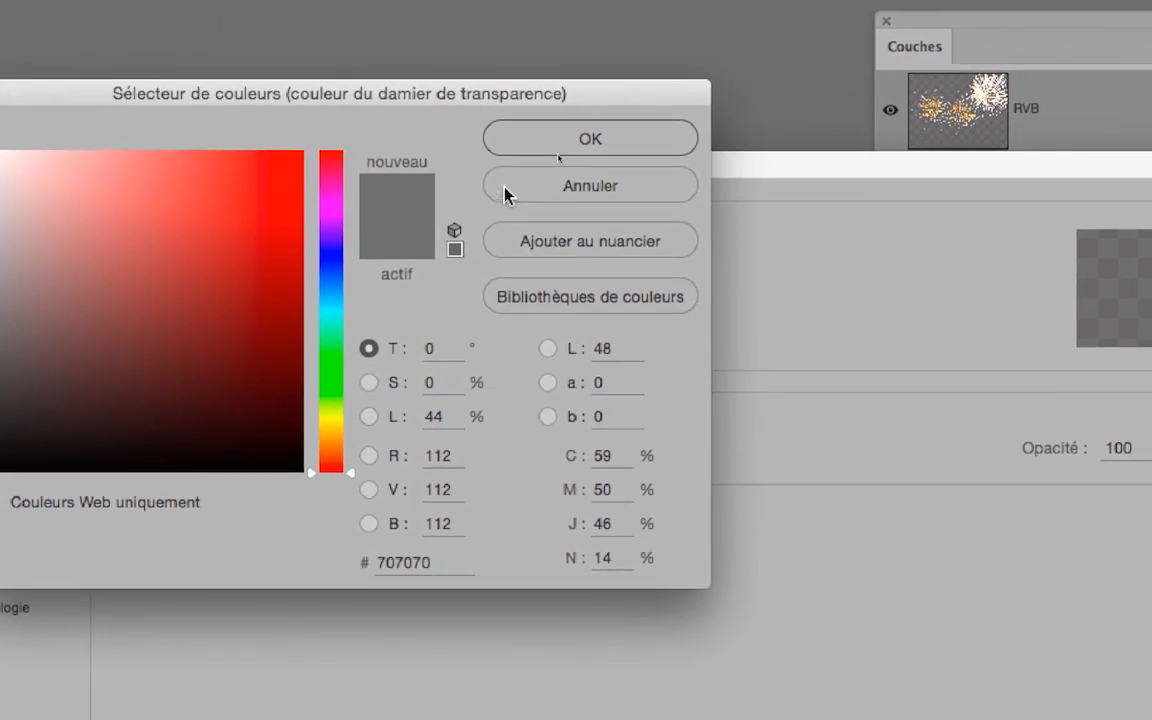
{"action": "left_click", "coordinate": [850, 88]}
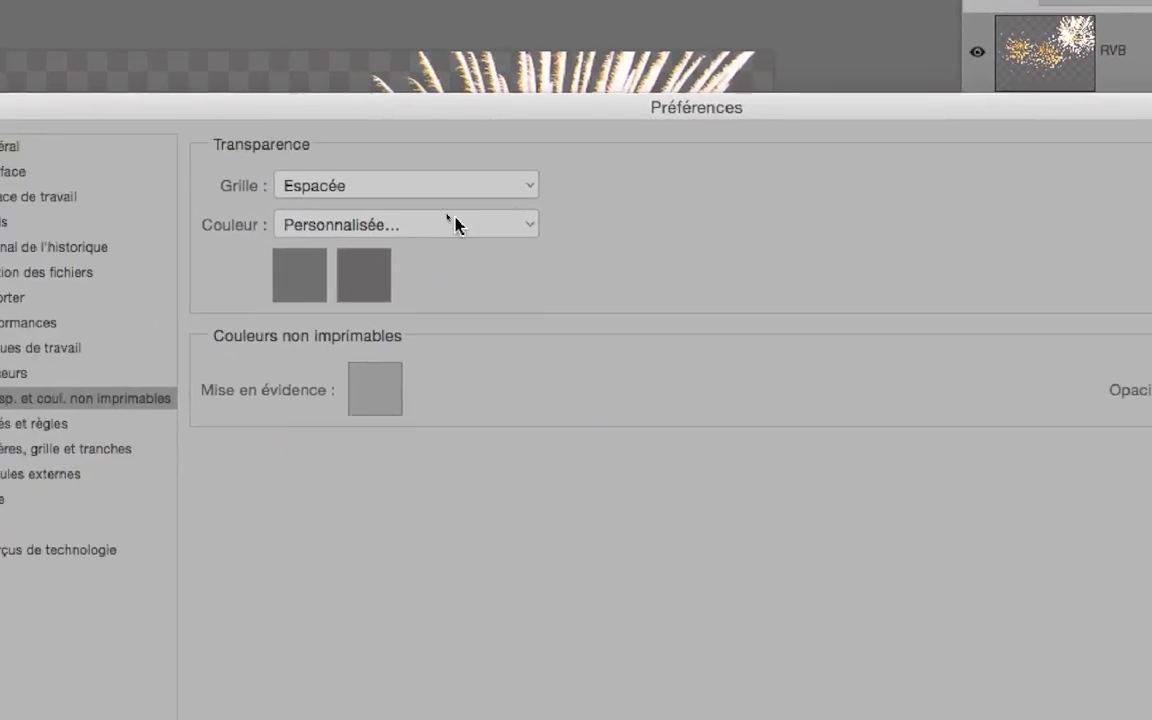
{"action": "left_click", "coordinate": [430, 245]}
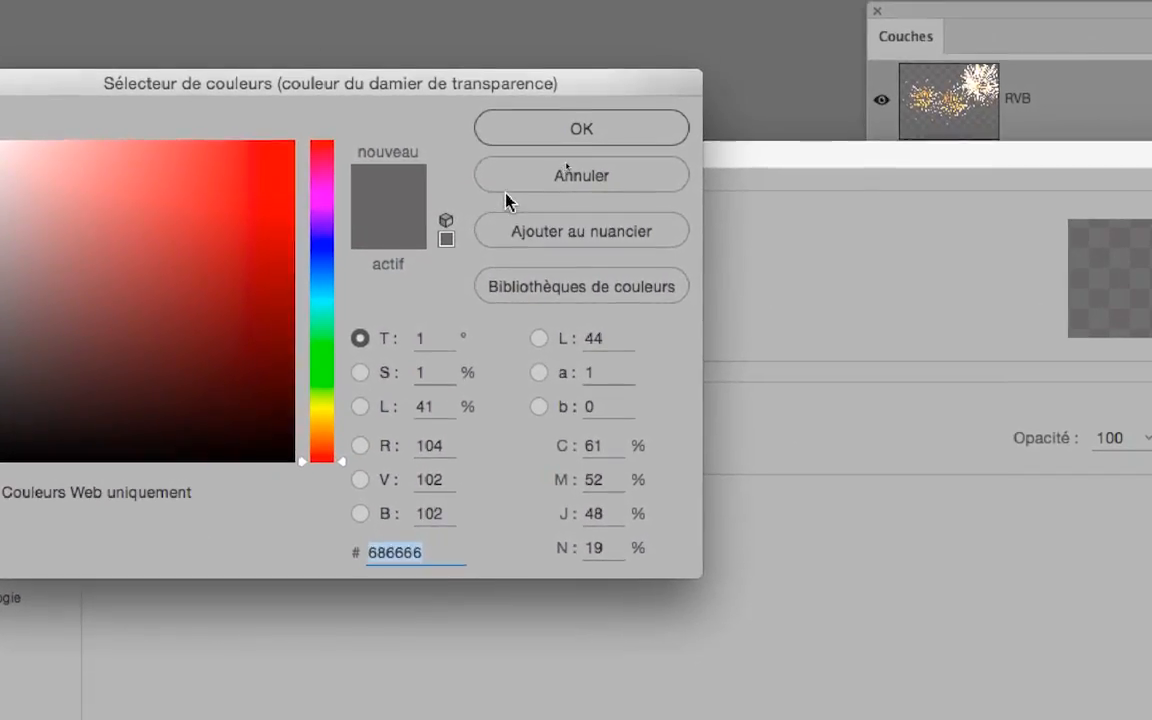
{"action": "left_click", "coordinate": [506, 190]}
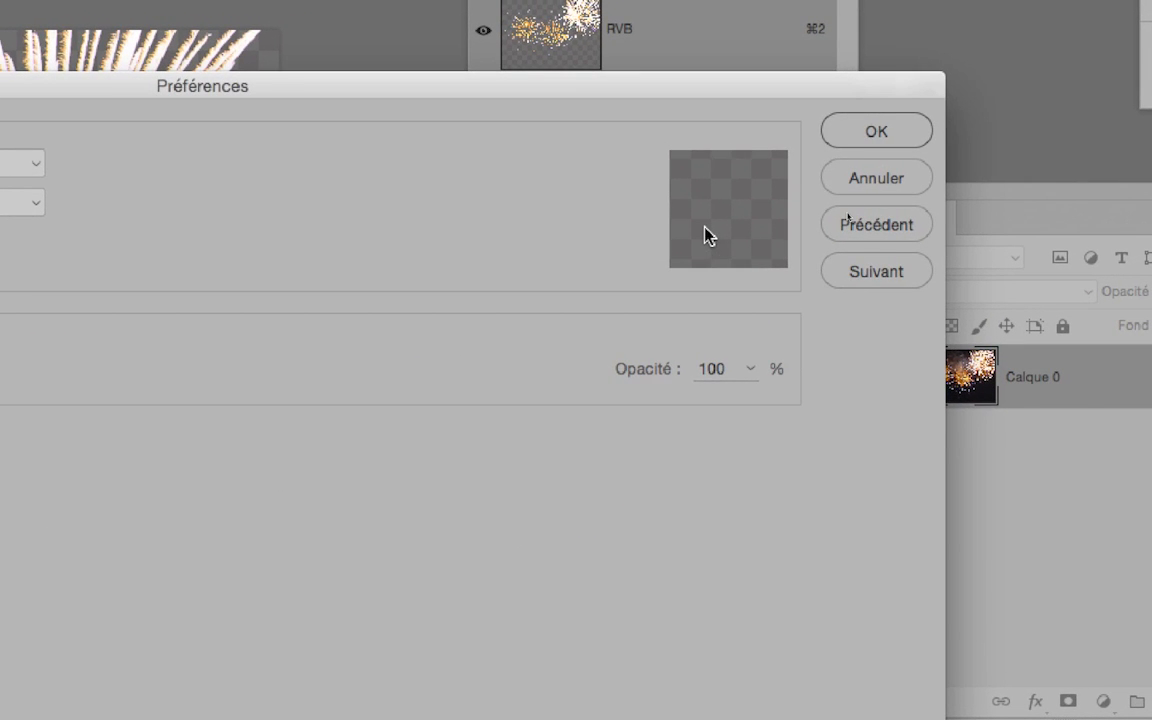
{"action": "left_click", "coordinate": [411, 237]}
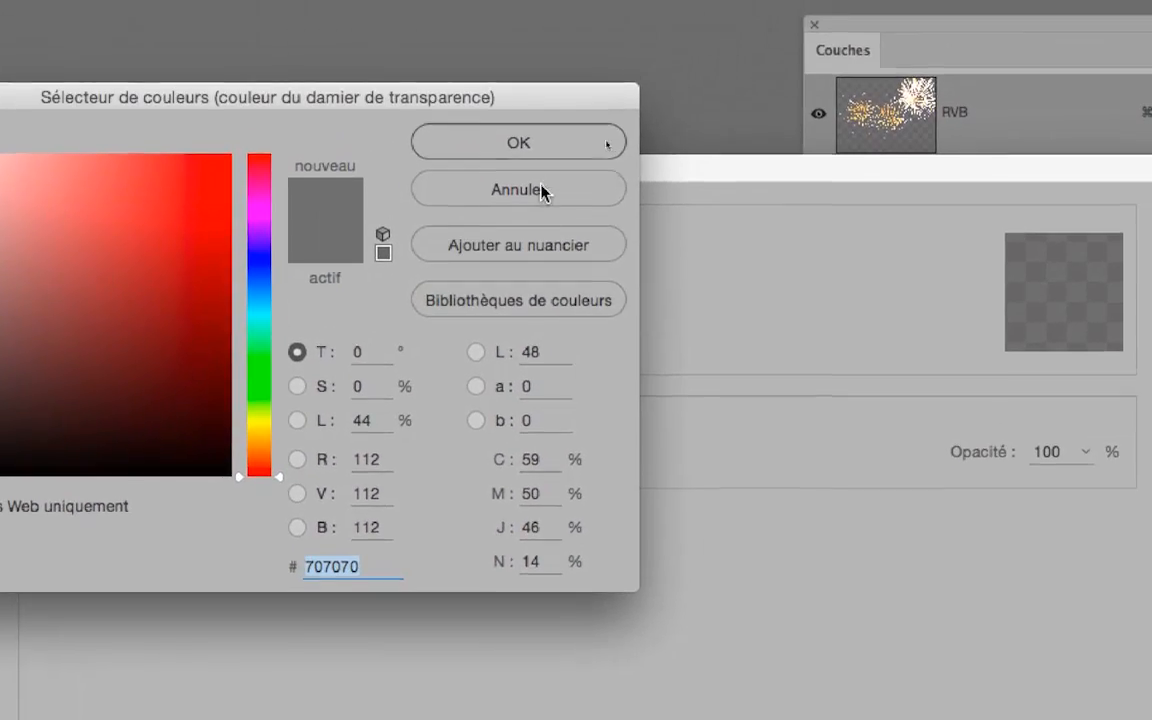
{"action": "left_click", "coordinate": [716, 127]}
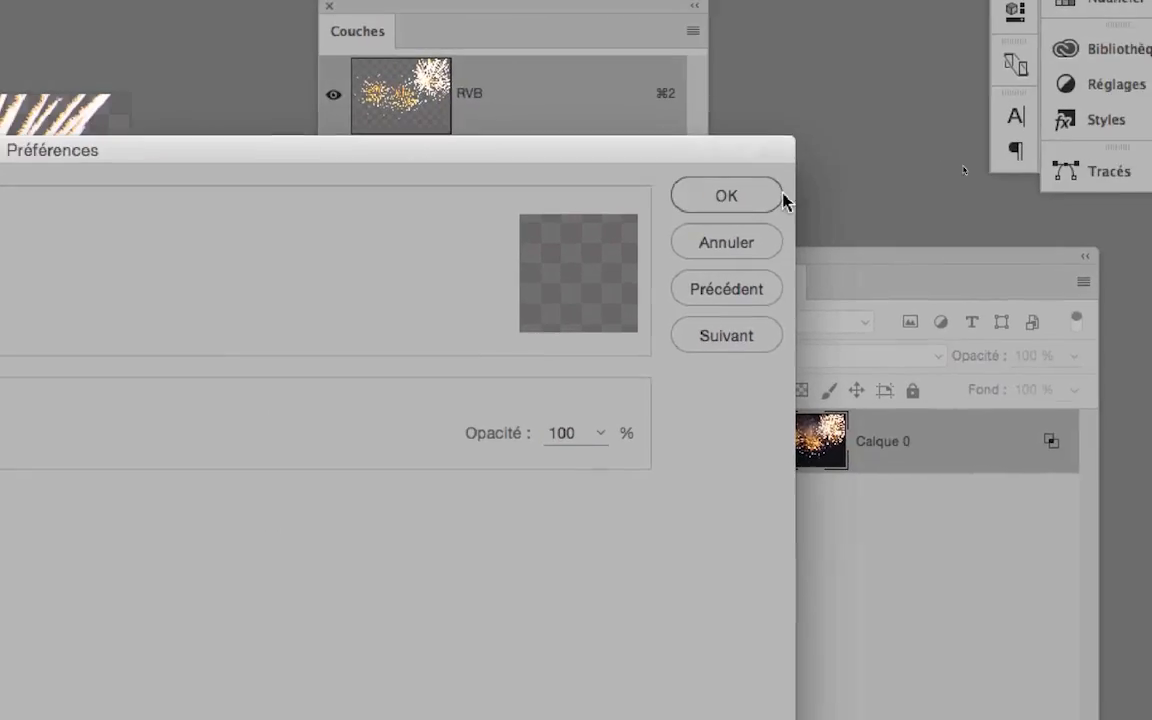
{"action": "left_click", "coordinate": [777, 196]}
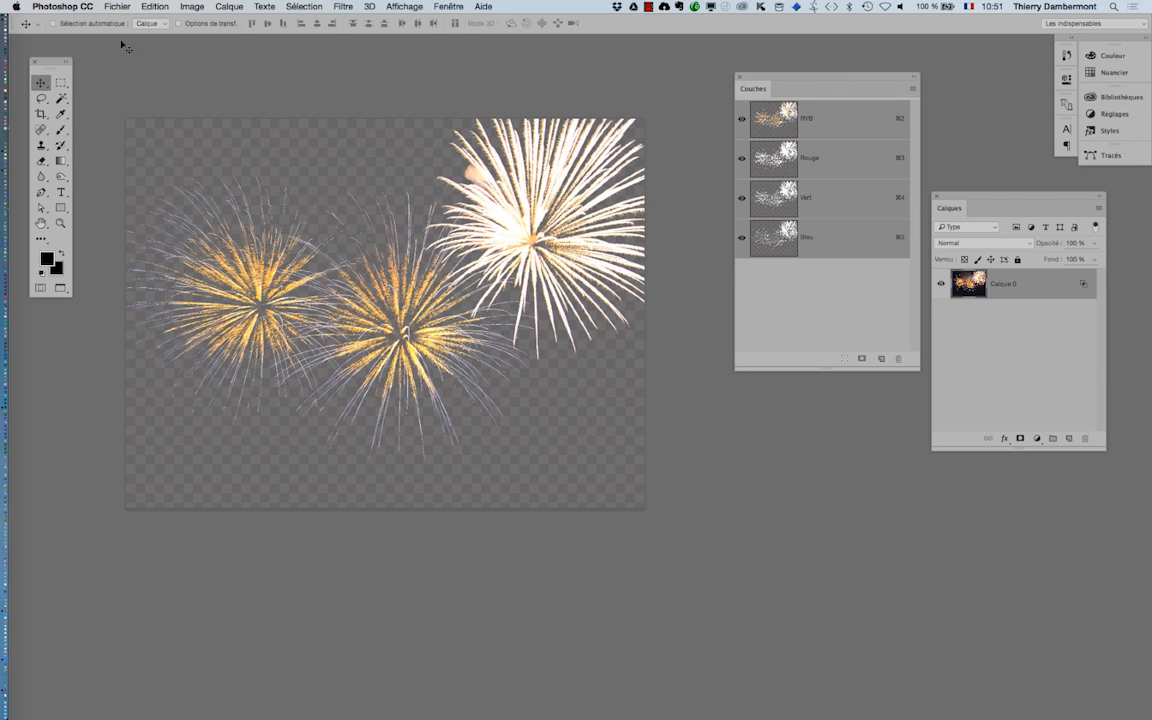
Reopen the transparency preferences and check the available grid sizes, leaving Espacée selected
{"action": "left_click", "coordinate": [77, 5]}
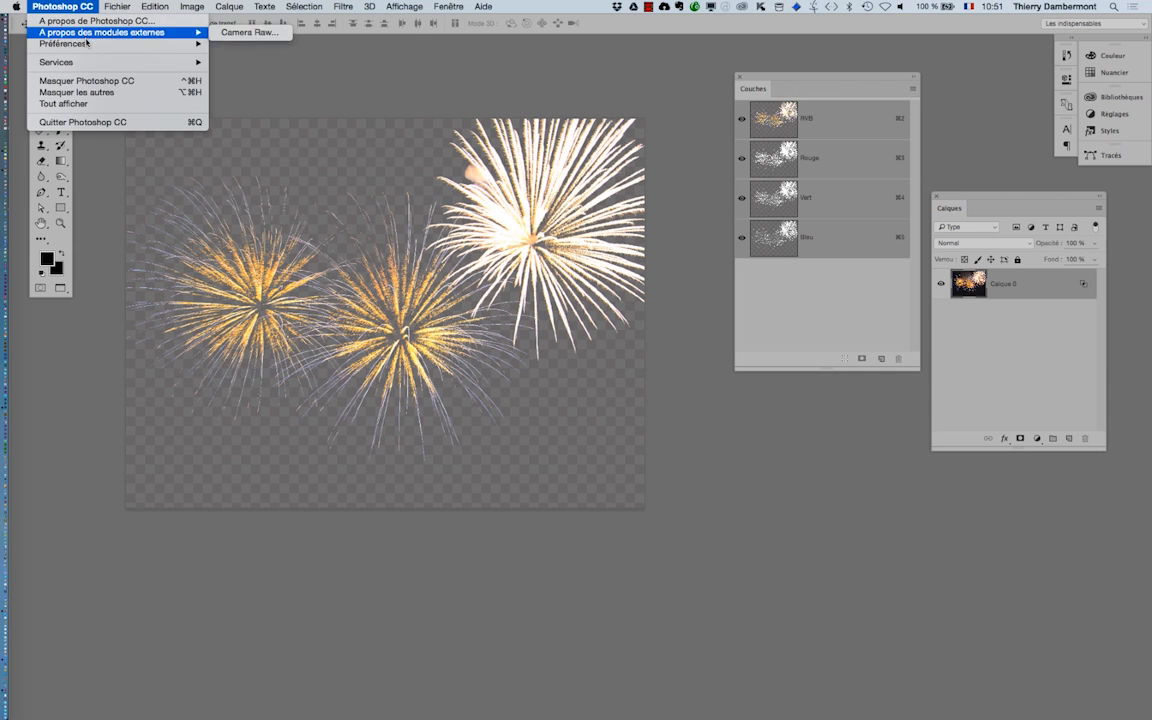
{"action": "mouse_move", "coordinate": [90, 43]}
{"action": "left_click", "coordinate": [357, 166]}
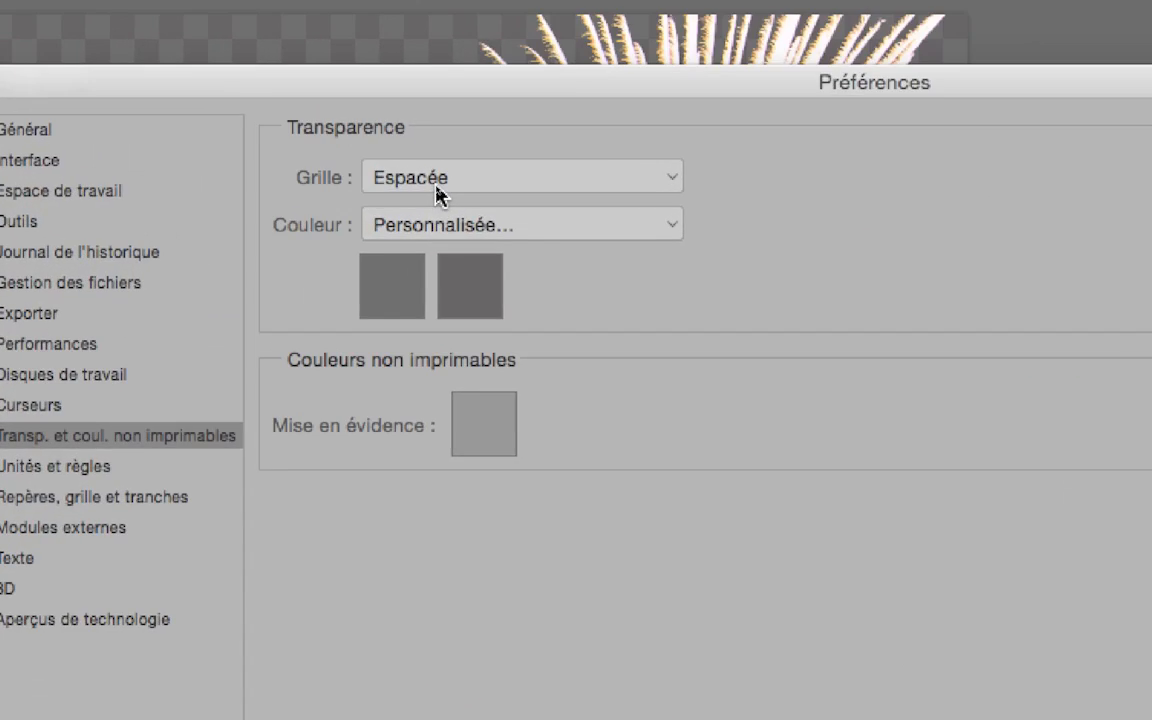
{"action": "left_click", "coordinate": [440, 195]}
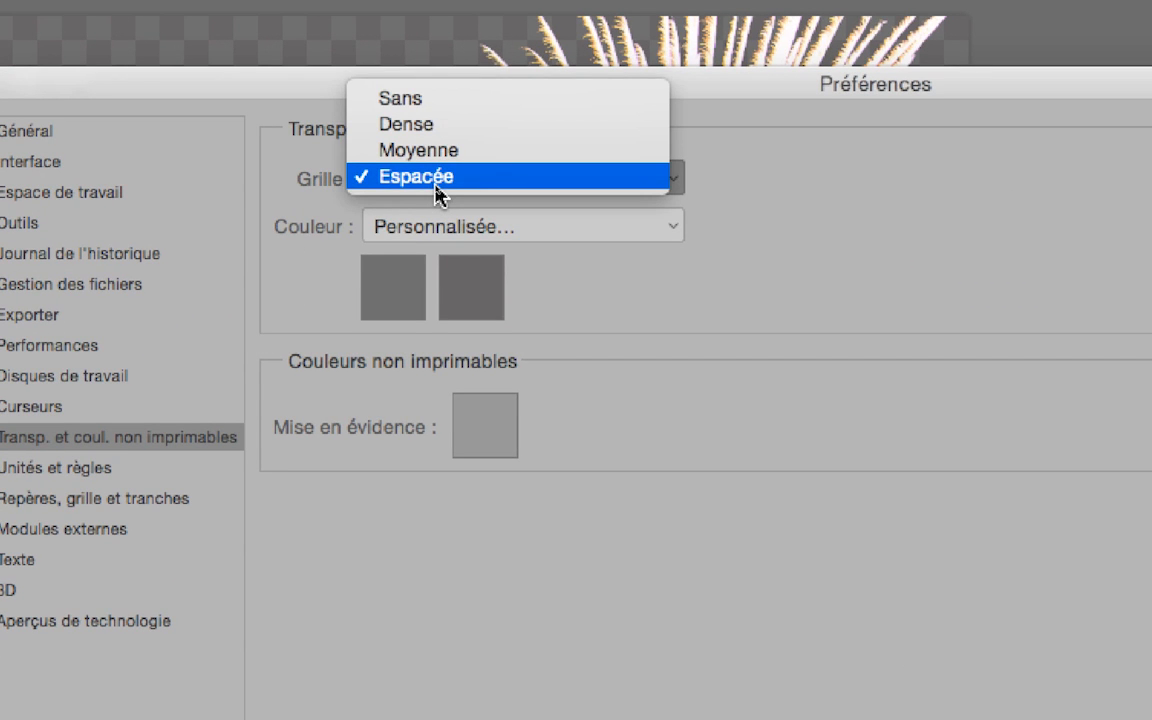
{"action": "left_click", "coordinate": [437, 186]}
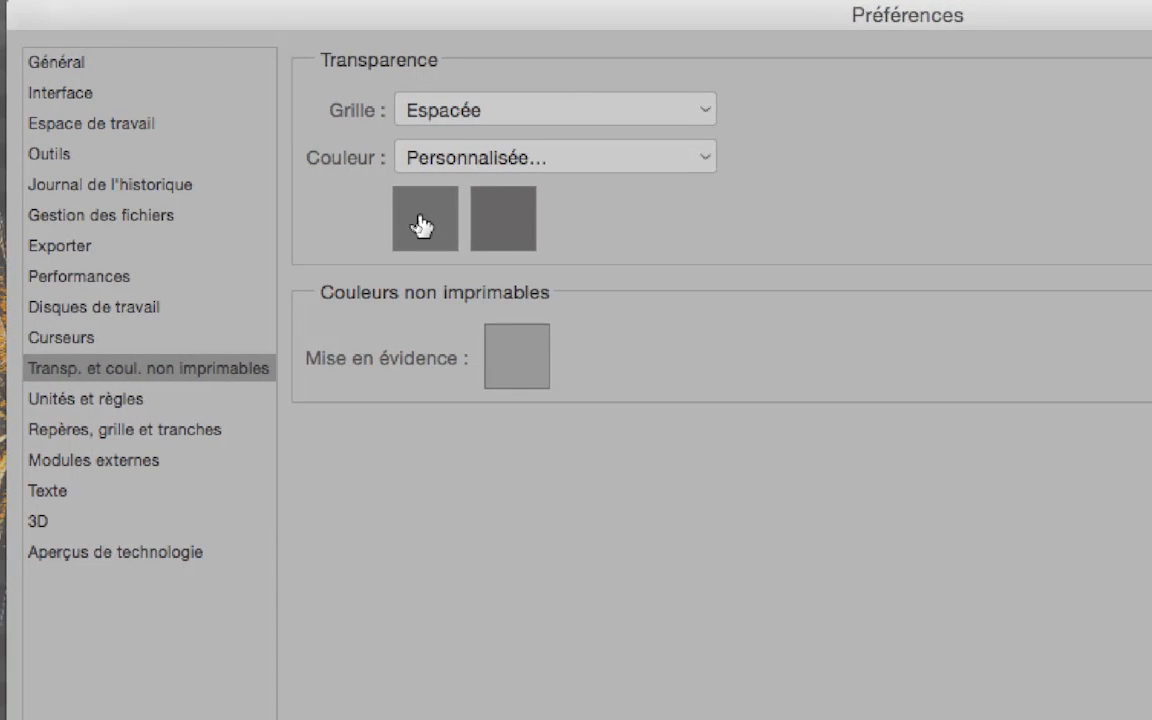
Inspect the second checkerboard colour's values, close the preferences and return to the Move tool
{"action": "left_click", "coordinate": [505, 222]}
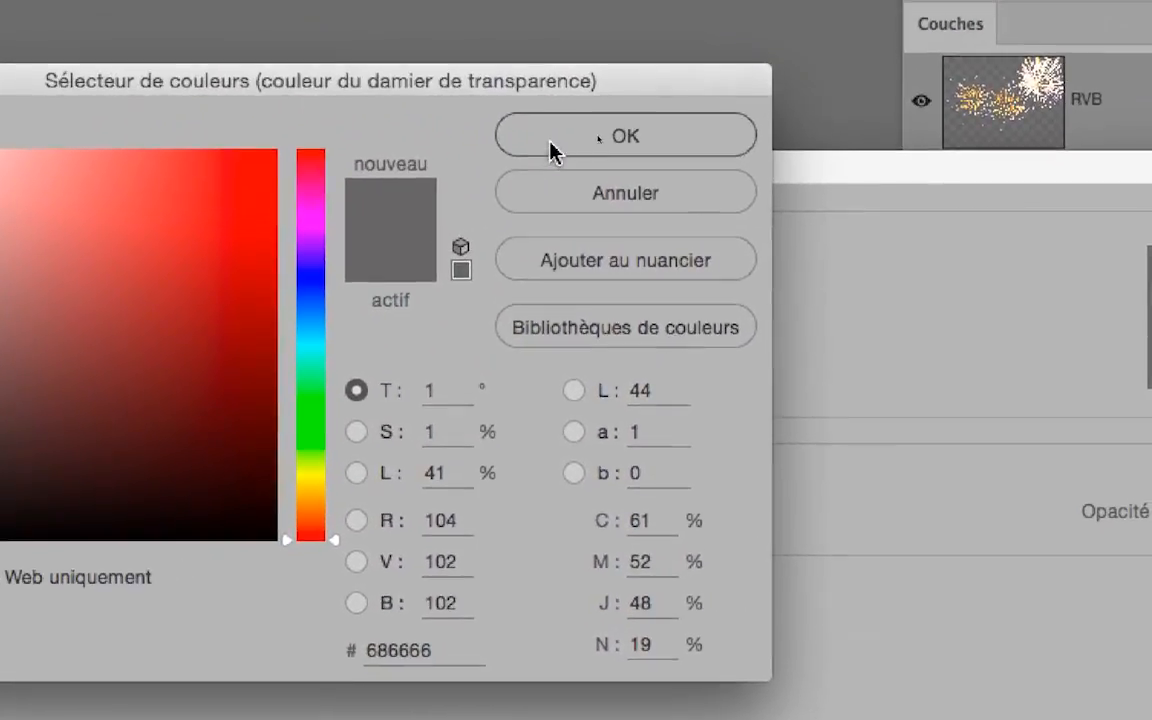
{"action": "left_click", "coordinate": [550, 147]}
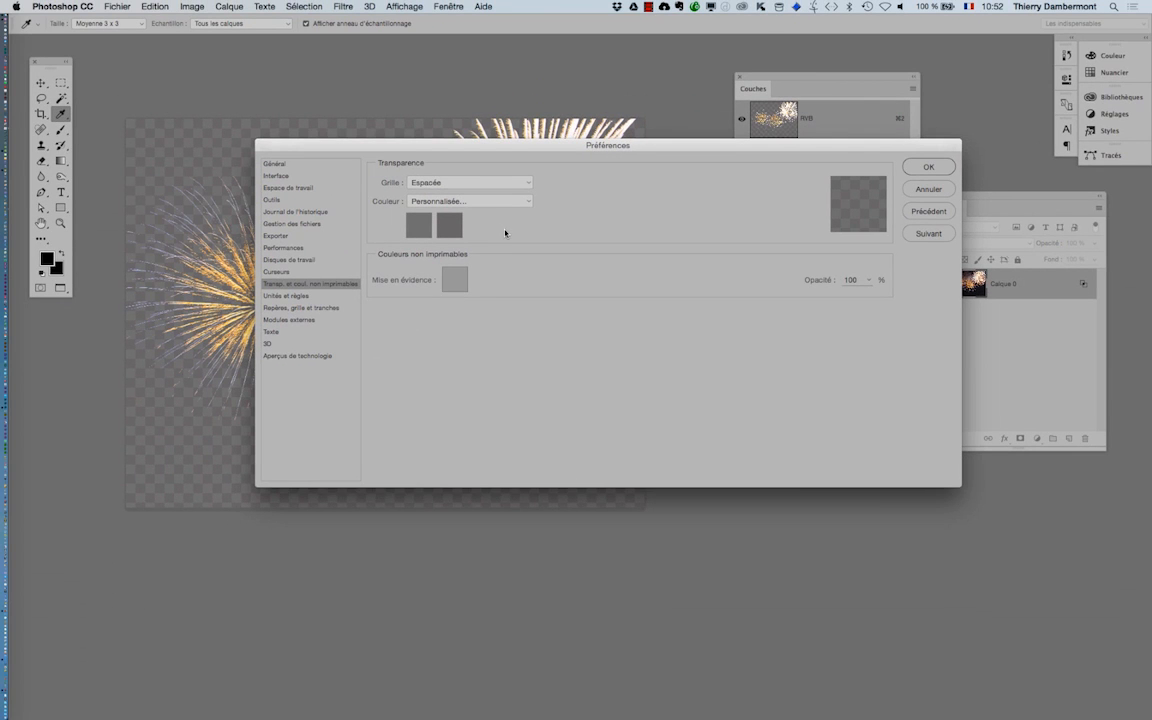
{"action": "left_click", "coordinate": [929, 167]}
{"action": "key", "text": "v"}
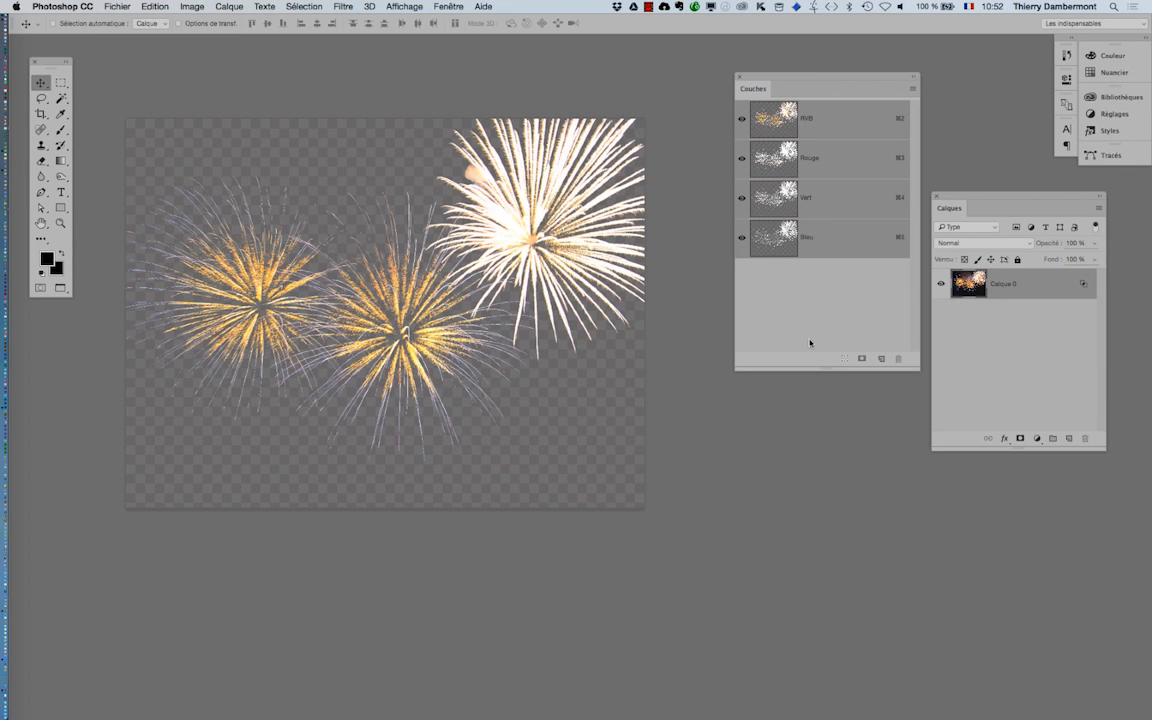